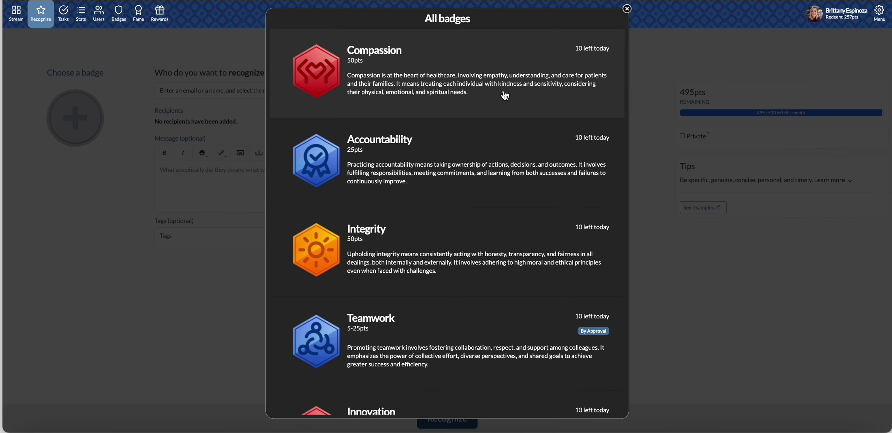
# - Browse the list of all badges available for sending a recognition, and close it
pyautogui.scroll(-3, 493, 232)
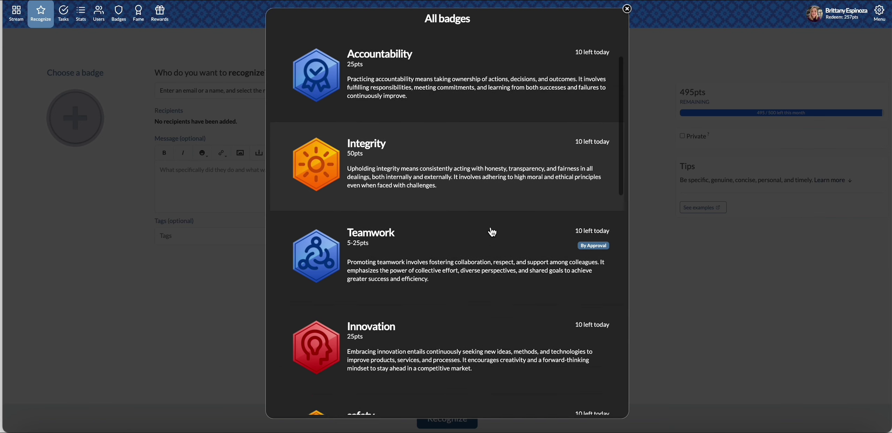
pyautogui.scroll(3, 492, 232)
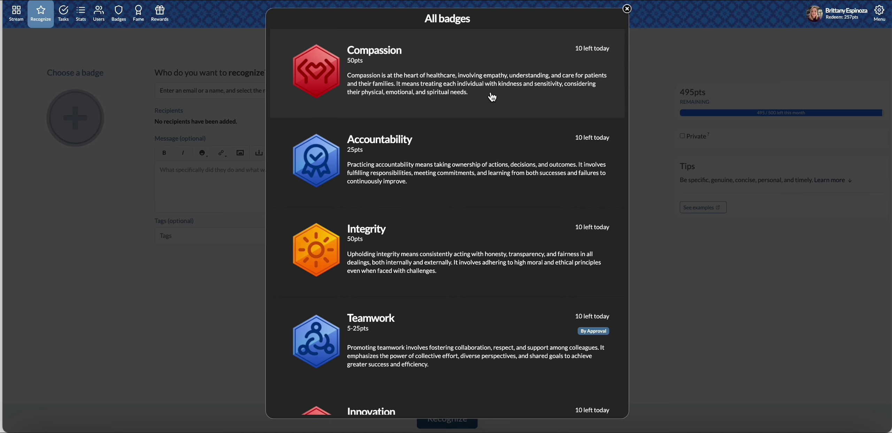
pyautogui.scroll(-3, 492, 97)
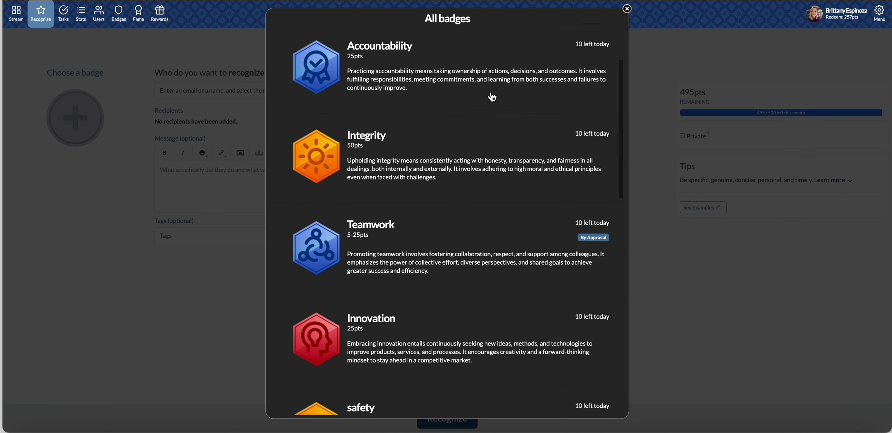
pyautogui.scroll(-2, 492, 97)
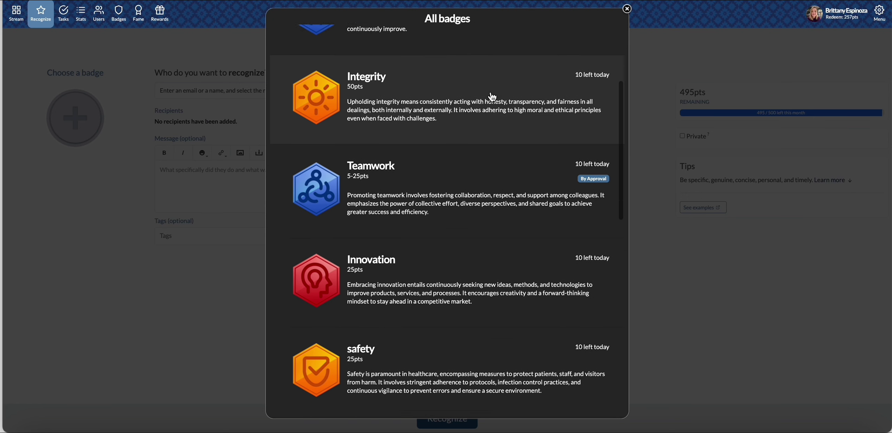
pyautogui.scroll(-2, 492, 97)
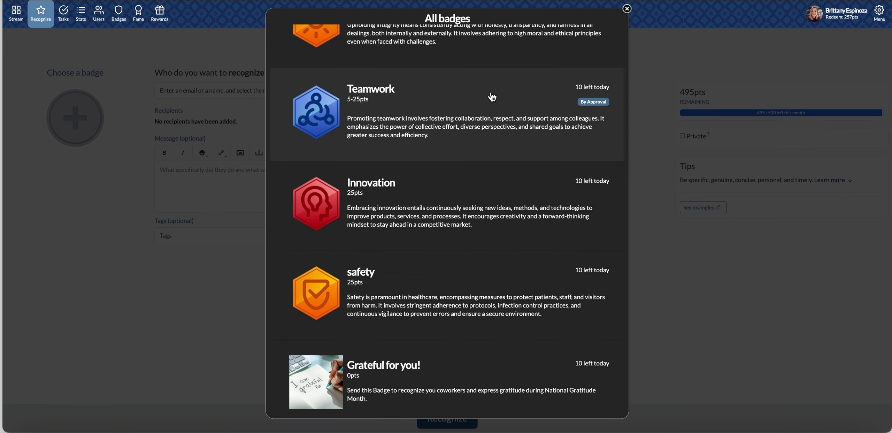
pyautogui.scroll(4, 492, 97)
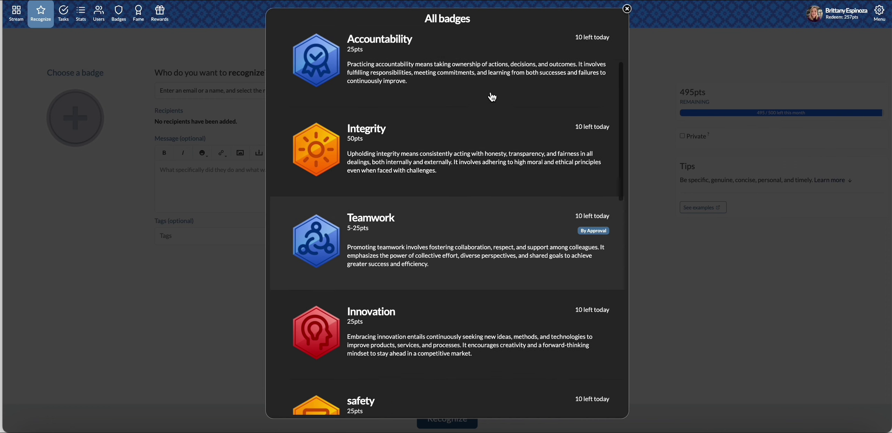
pyautogui.click(627, 8)
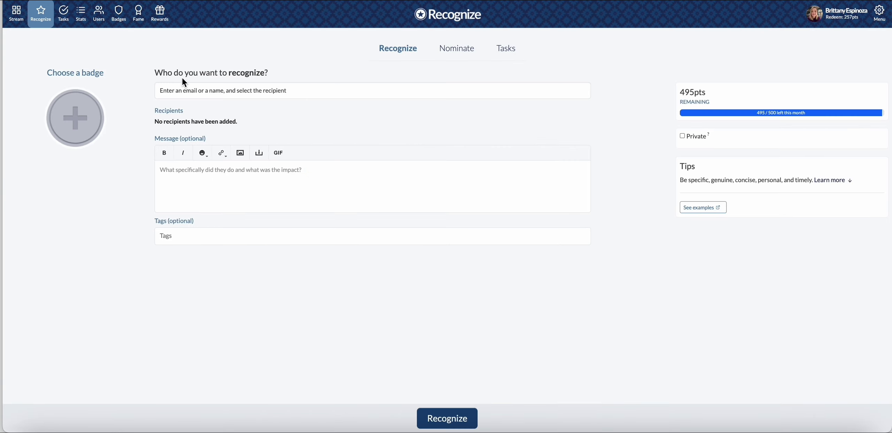
# - Open the company badges page and examine each recognition badge's points, permitted senders and type
pyautogui.click(119, 18)
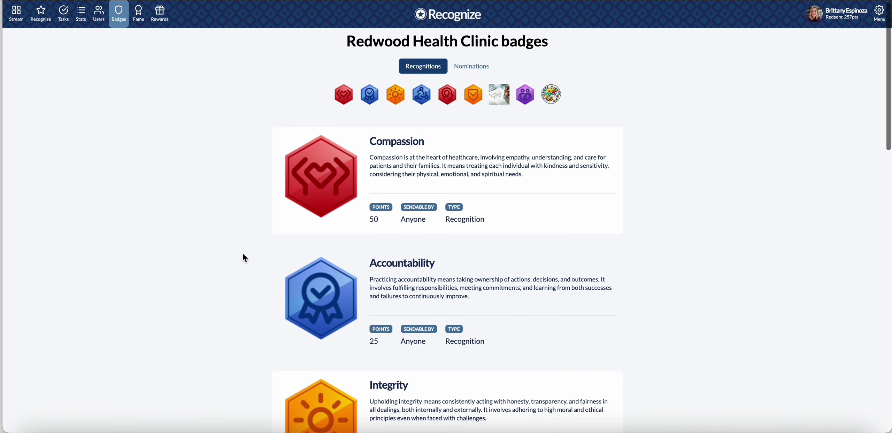
pyautogui.scroll(-1, 245, 258)
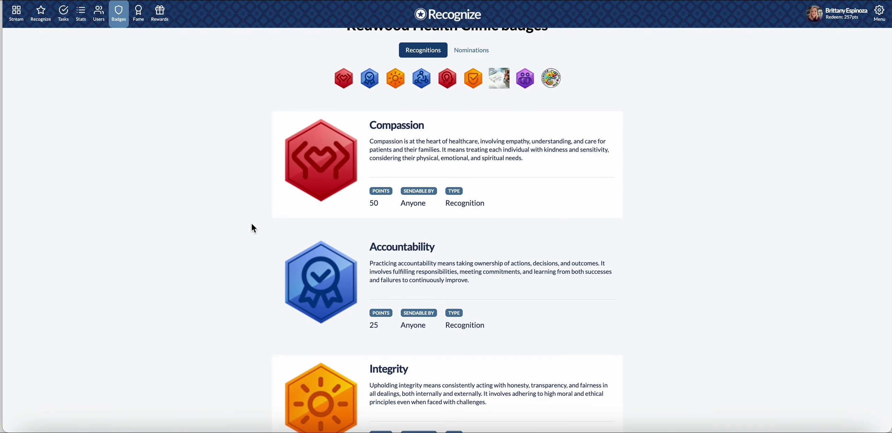
pyautogui.scroll(-3, 254, 229)
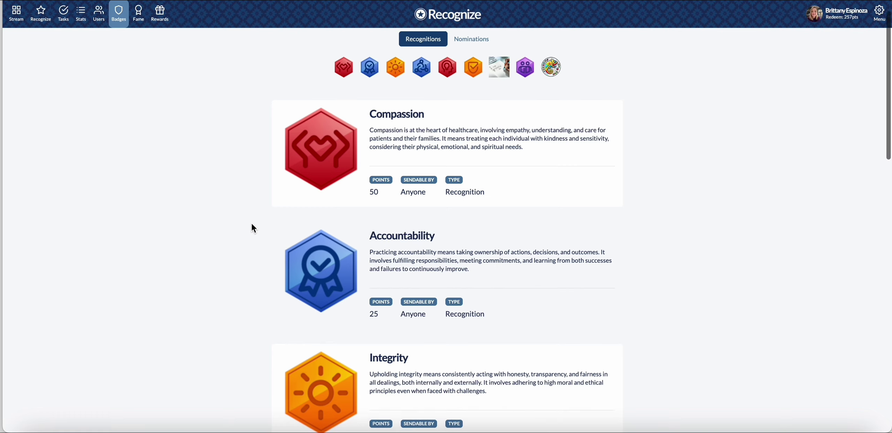
pyautogui.scroll(-1, 254, 227)
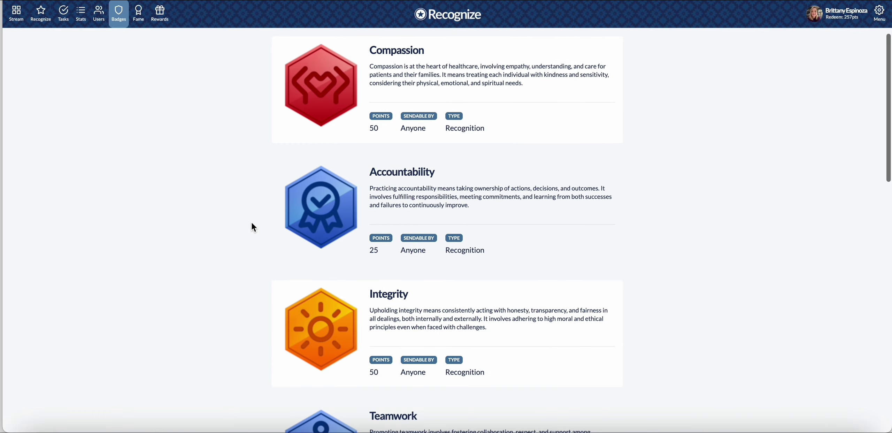
pyautogui.scroll(-3, 254, 227)
pyautogui.scroll(-9, 254, 228)
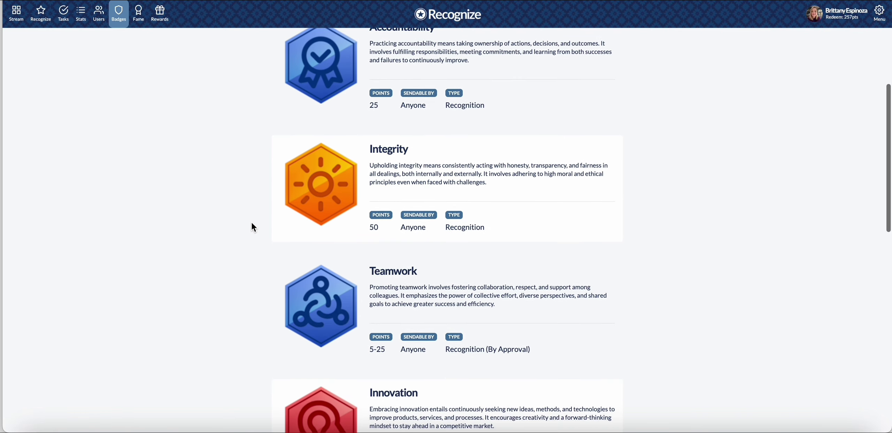
pyautogui.scroll(-5, 252, 224)
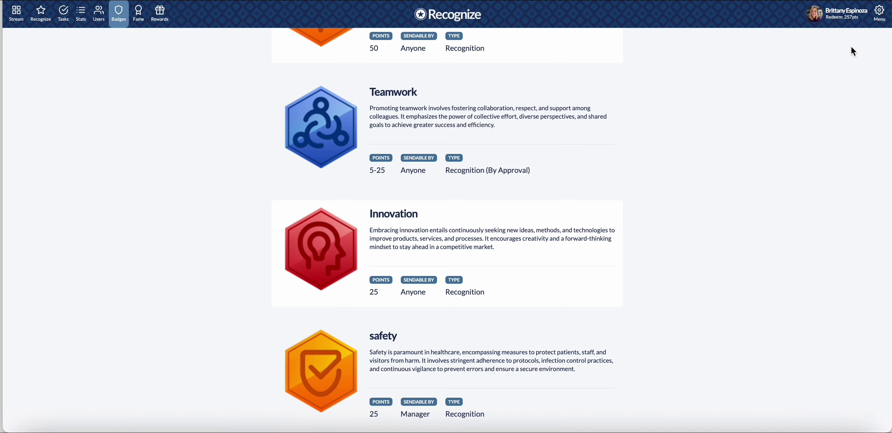
# - Go to Custom Badges in Company Admin and look over the list of recognition badges
pyautogui.click(880, 21)
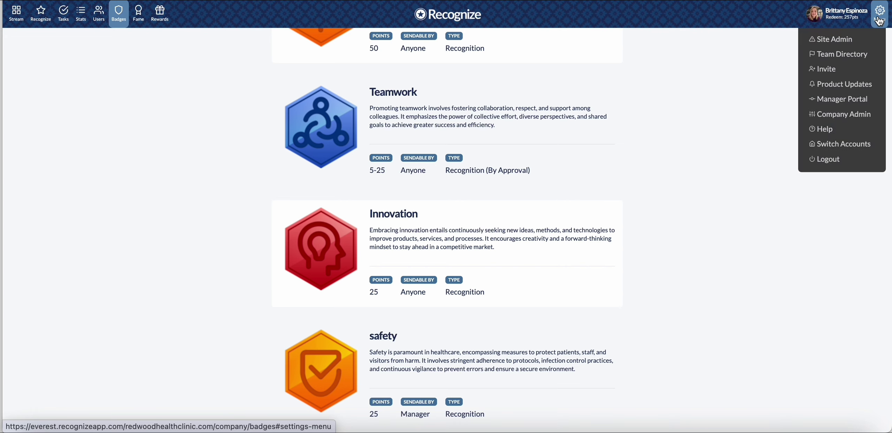
pyautogui.click(854, 117)
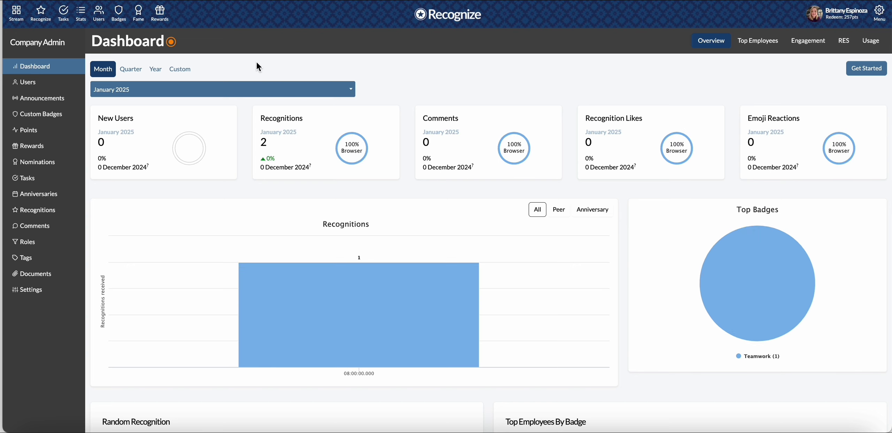
pyautogui.click(53, 120)
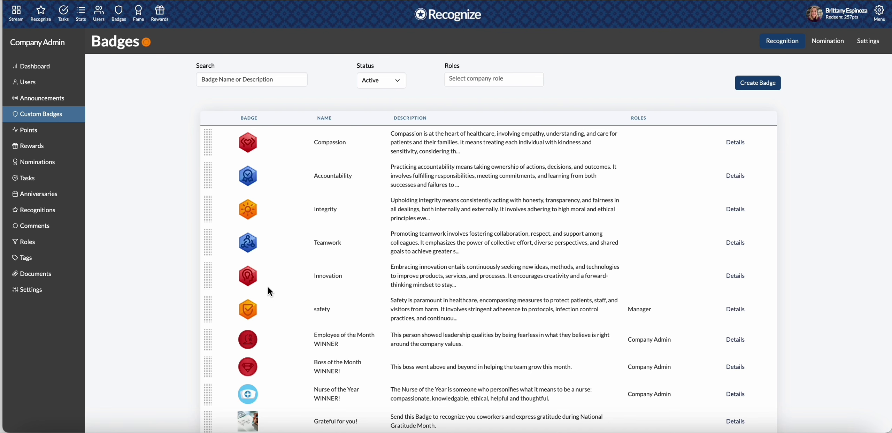
pyautogui.scroll(-3, 268, 288)
pyautogui.scroll(3, 268, 288)
# - Filter the custom badges by Disabled status to view them, and set the filter back to Active
pyautogui.click(399, 81)
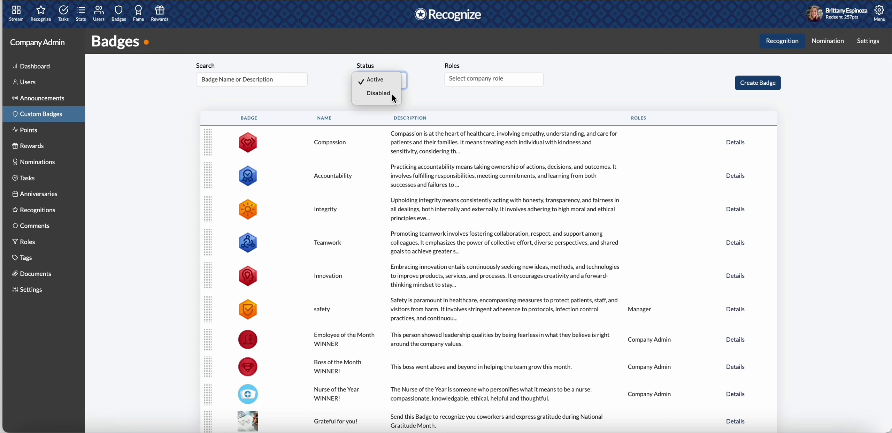
pyautogui.click(392, 93)
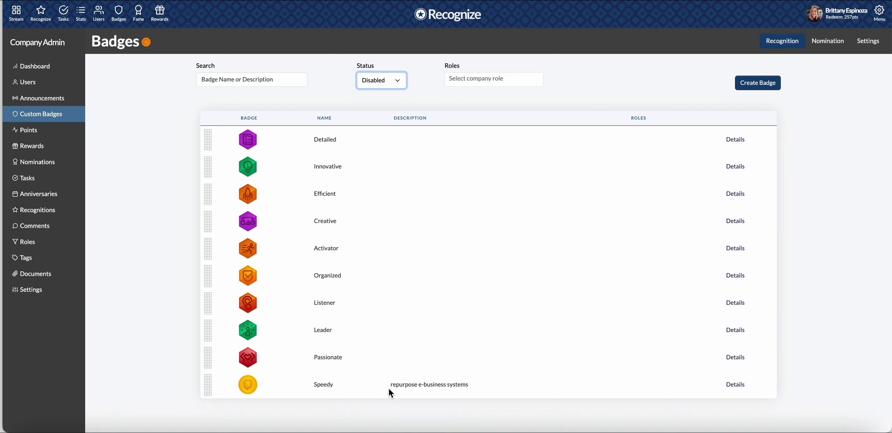
pyautogui.click(399, 80)
pyautogui.click(389, 68)
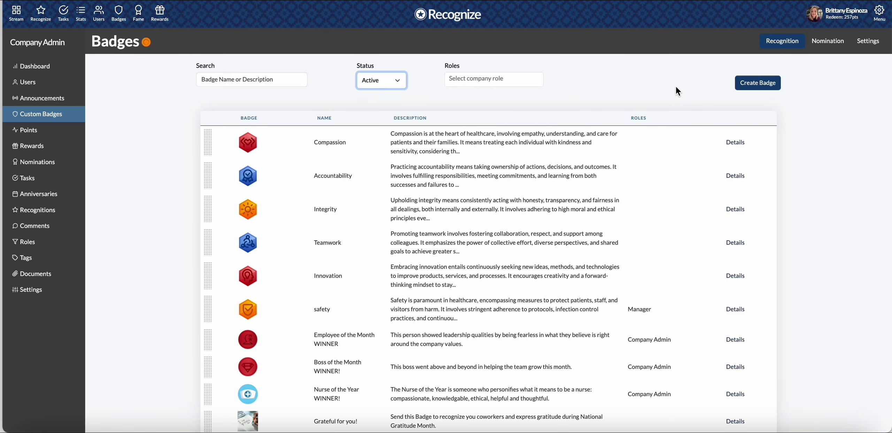
# - Start a new badge titled "Effective Communication" and attach the image large_thumb_Effective_Communication.gif
pyautogui.click(756, 89)
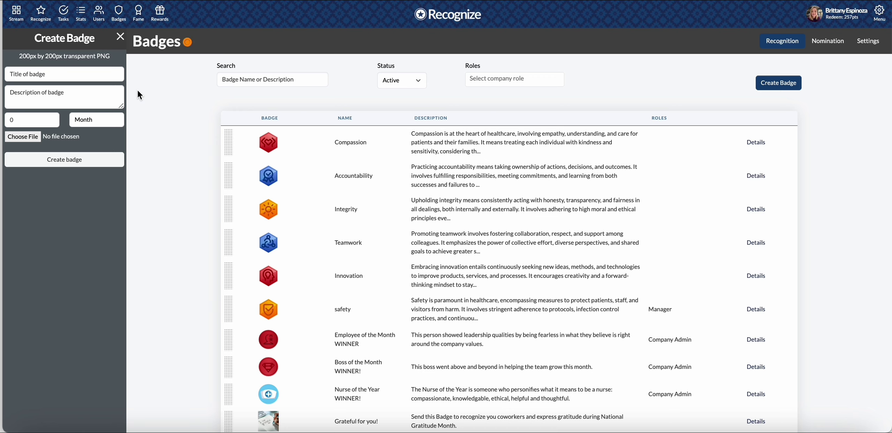
pyautogui.click(107, 74)
pyautogui.click(109, 101)
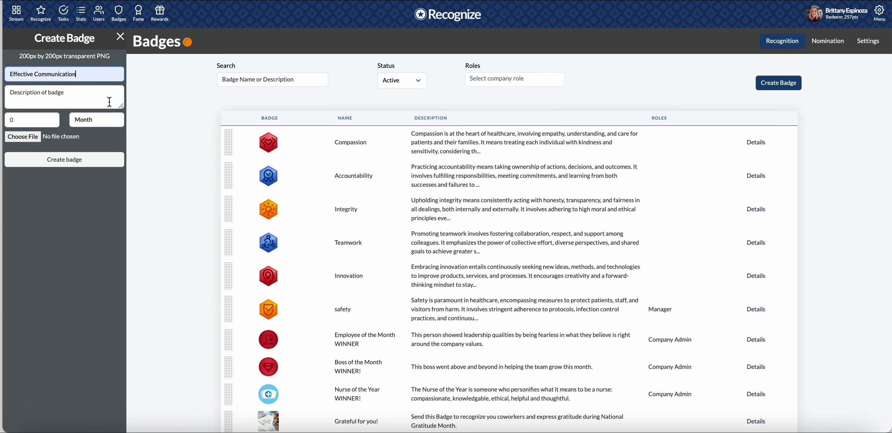
pyautogui.click(30, 133)
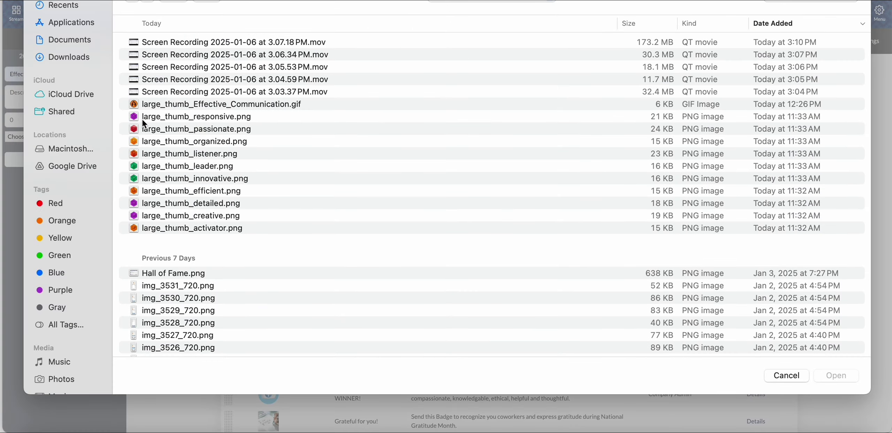
pyautogui.click(162, 106)
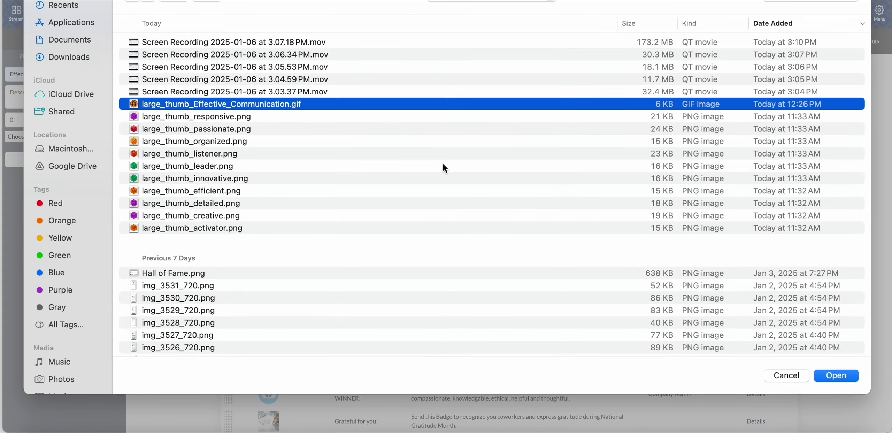
pyautogui.click(837, 376)
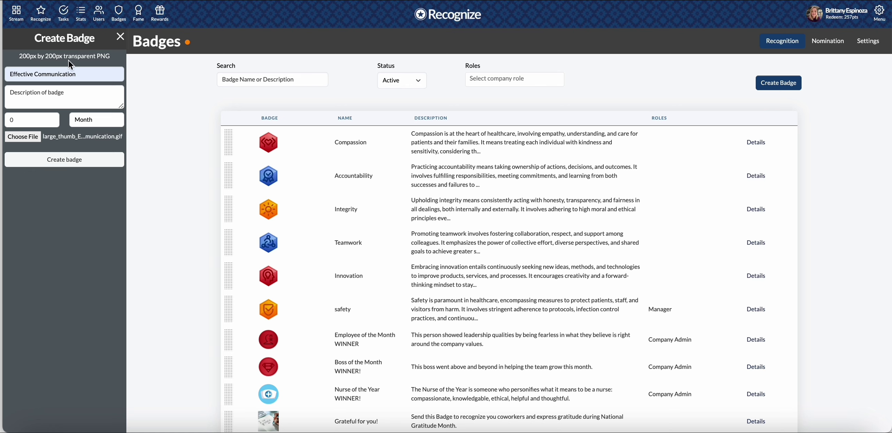
pyautogui.click(99, 74)
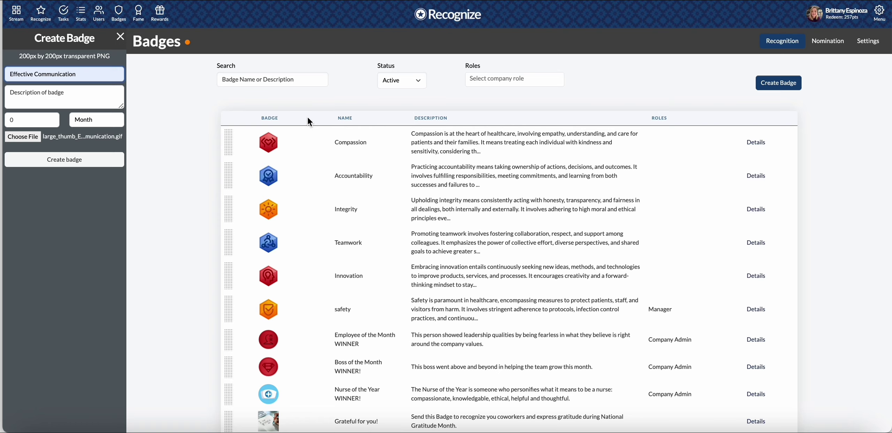
pyautogui.scroll(-3, 308, 117)
pyautogui.scroll(3, 307, 115)
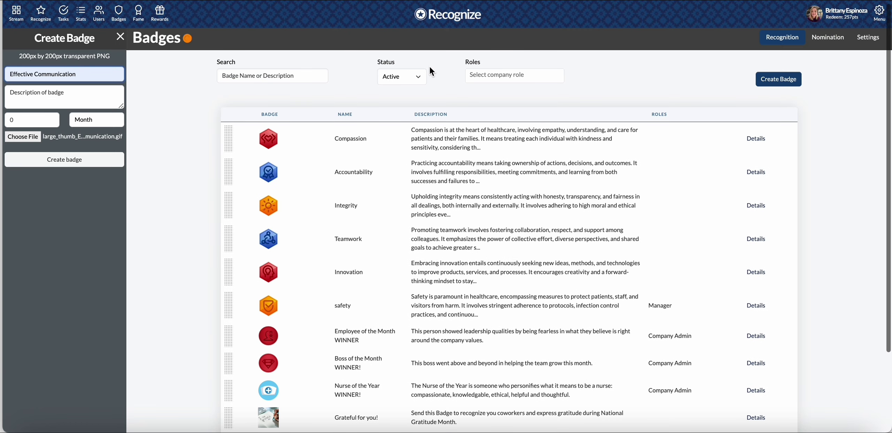
pyautogui.click(422, 76)
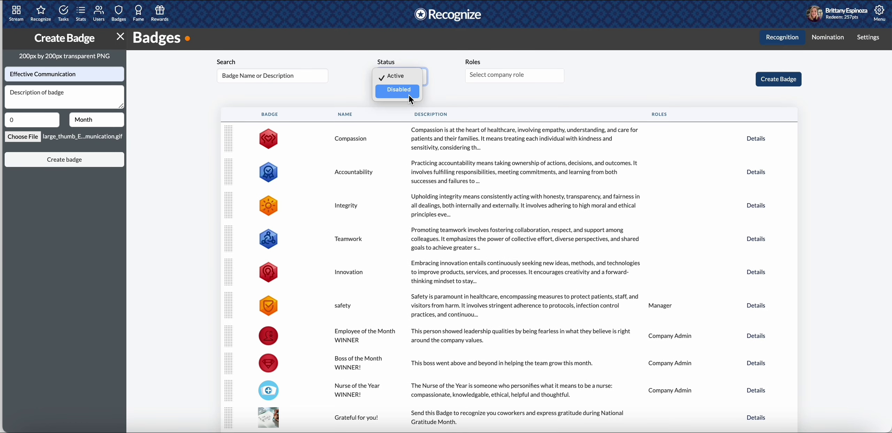
pyautogui.click(437, 92)
pyautogui.scroll(1, 184, 107)
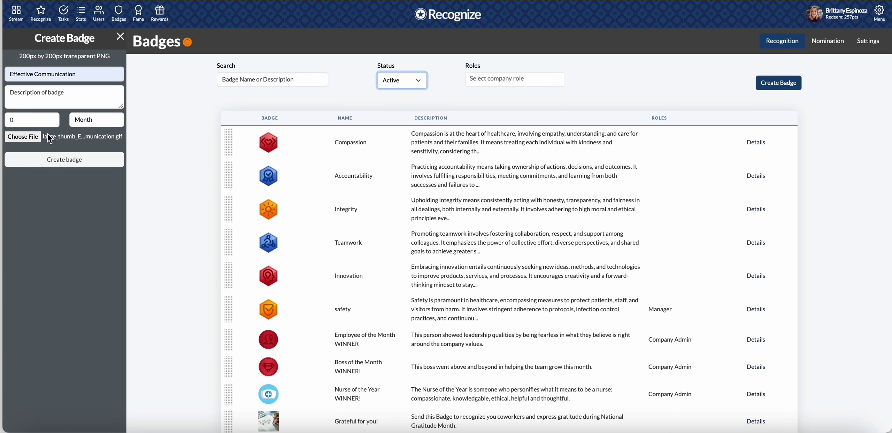
# - Create the Effective Communication badge and open its details for editing
pyautogui.click(65, 164)
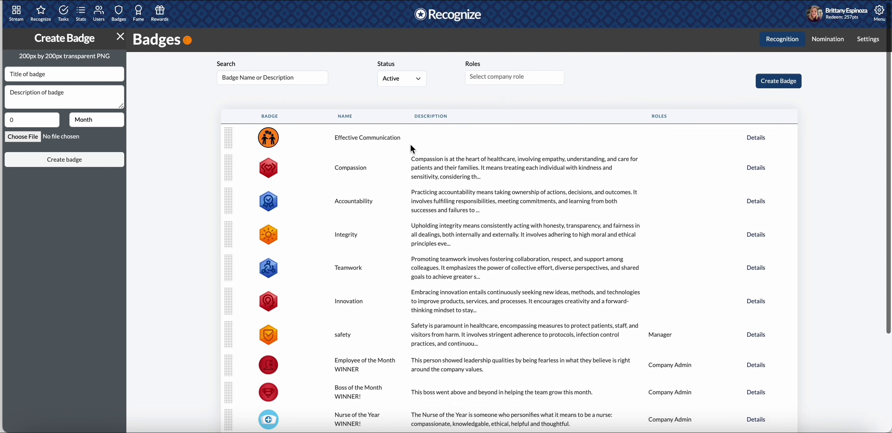
pyautogui.scroll(-1, 410, 145)
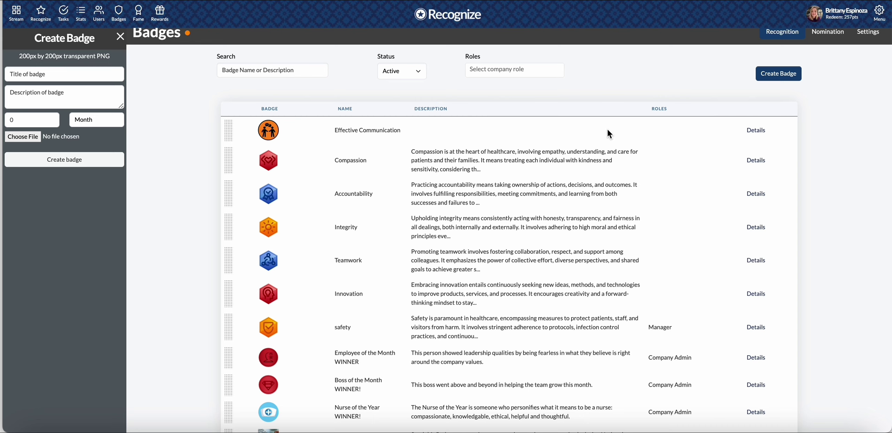
pyautogui.click(758, 136)
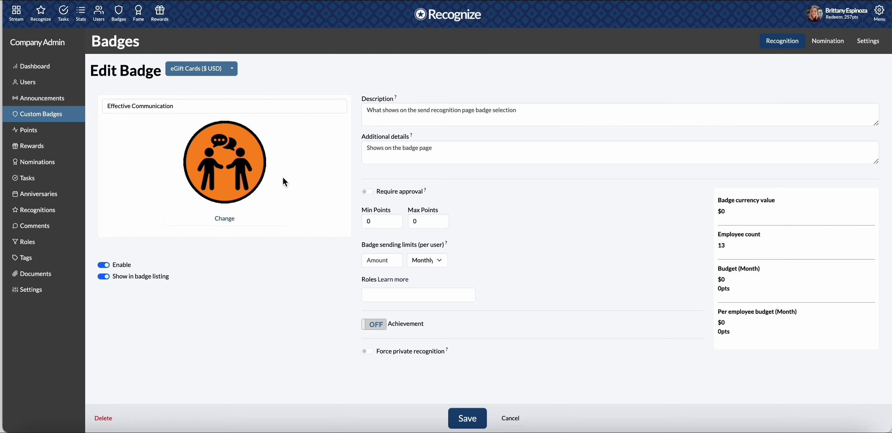
# - Show the badge image replacement option and look over the title, Description and Additional details fields
pyautogui.click(259, 106)
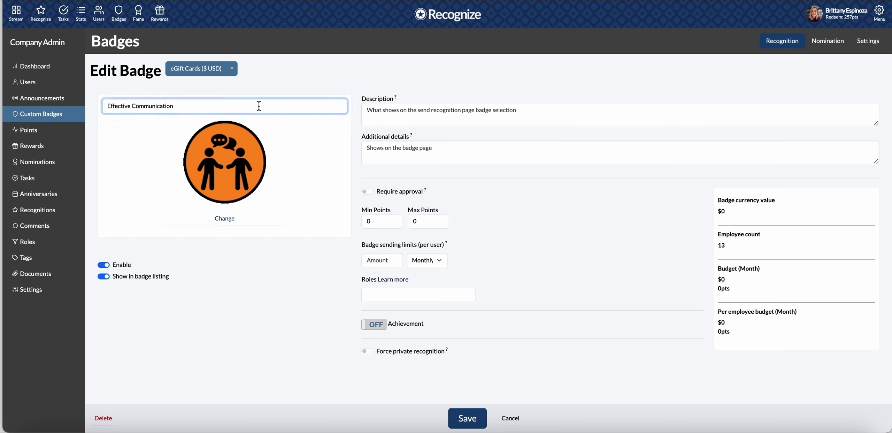
pyautogui.click(226, 219)
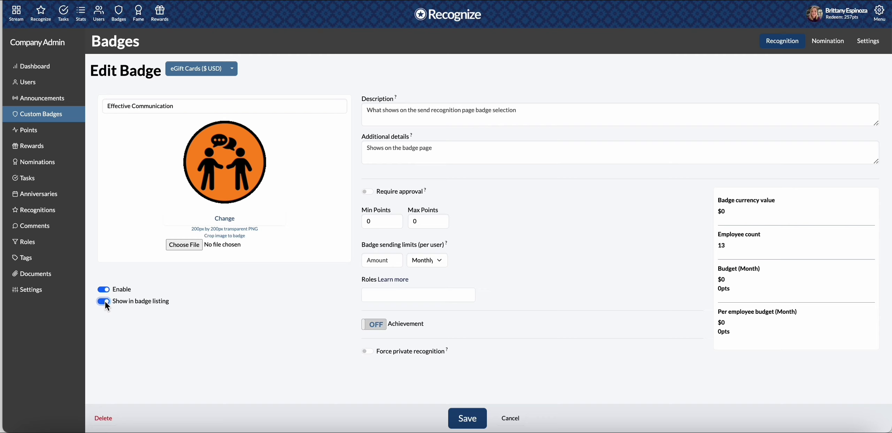
pyautogui.click(410, 118)
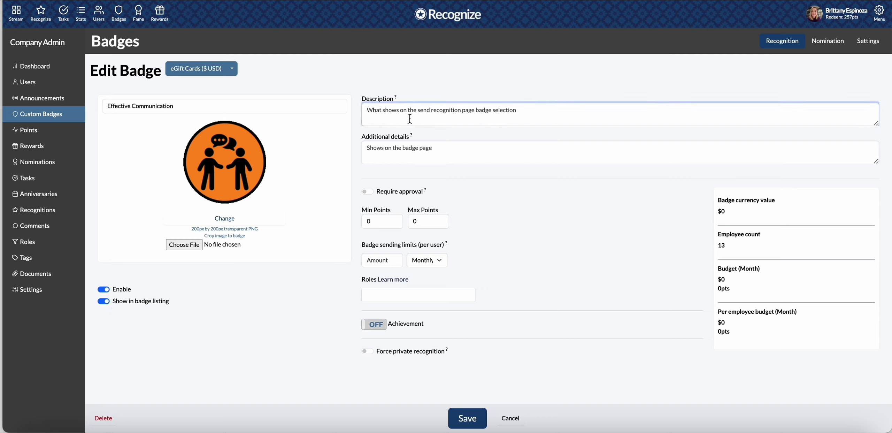
pyautogui.click(414, 153)
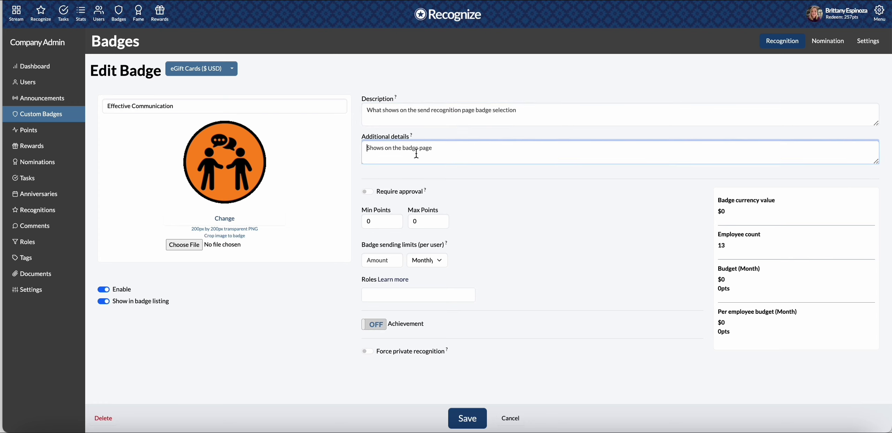
# - Fill in the description with the text beginning "This badge acknowledges individuals who excel in effective communication" and ending "across all levels of engagement."
pyautogui.click(400, 115)
pyautogui.write('This badge acknowledges individuals who excel in effective communication. It honors their skill in articulating ideas clearly, listening attentively, and fostering understanding in diverse contexts. Awarded to those who demonstrate empathy, clarity, and adaptability in their interactions, this badge celebrates the ability to build meaningful connections and facilitate productive dialogue across all levels of engagement.')
pyautogui.scroll(1, 399, 116)
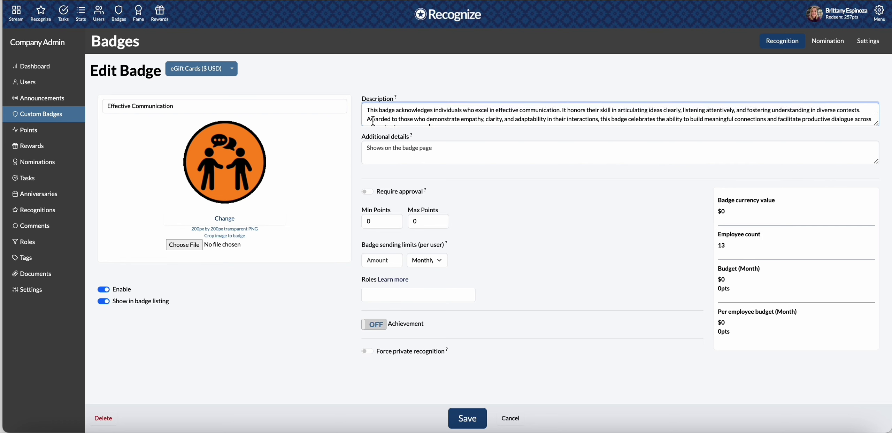
# - Read through the entered badge description and the help tip for the Description field
pyautogui.moveTo(374, 104)
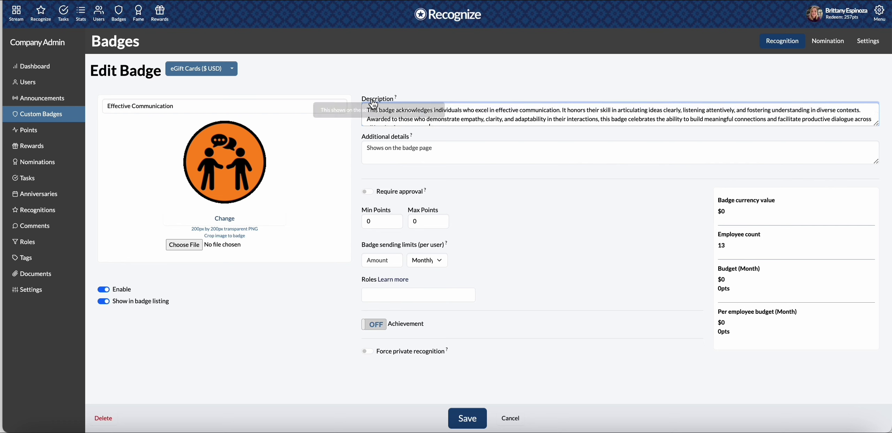
pyautogui.moveTo(373, 138)
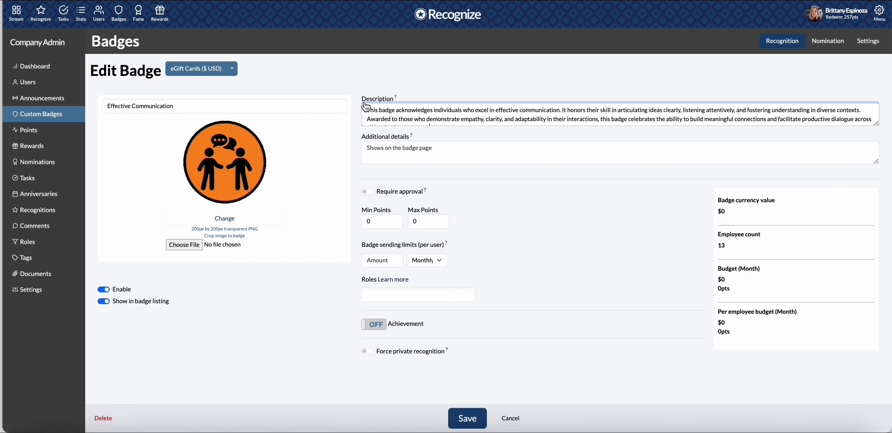
pyautogui.moveTo(361, 99); pyautogui.dragTo(395, 103)
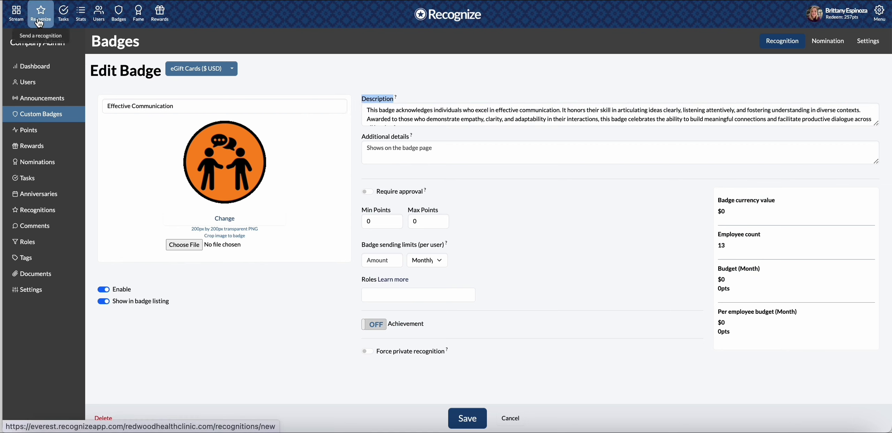
pyautogui.click(428, 97)
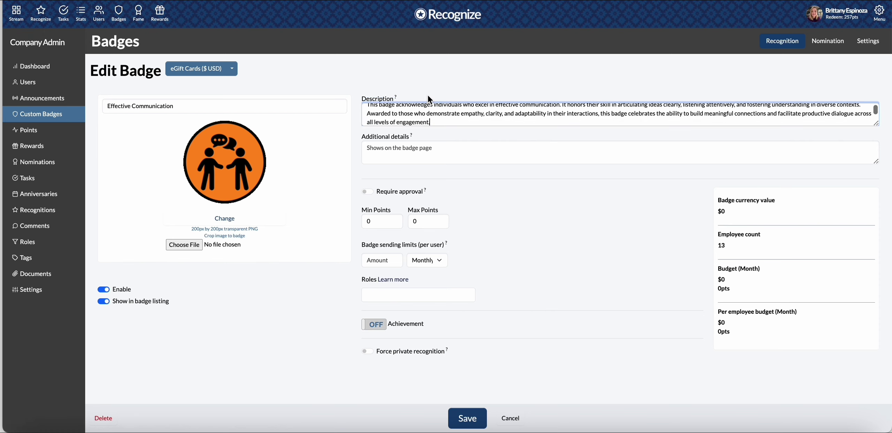
pyautogui.scroll(2, 432, 122)
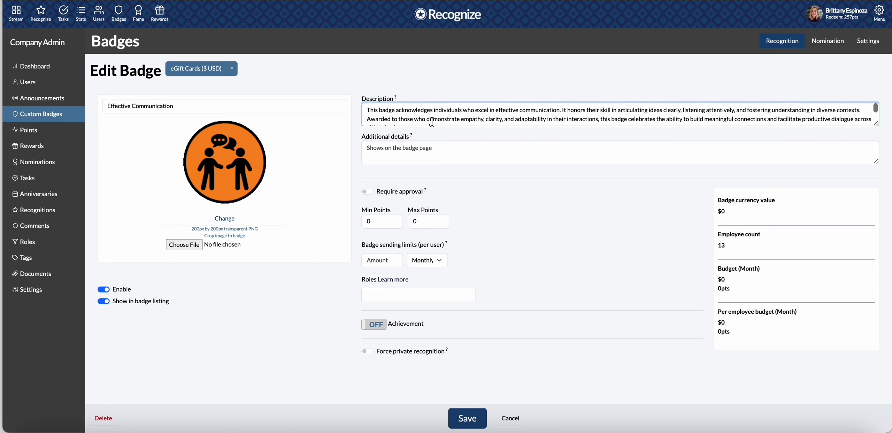
pyautogui.scroll(-2, 432, 121)
pyautogui.scroll(2, 432, 122)
pyautogui.scroll(-2, 432, 121)
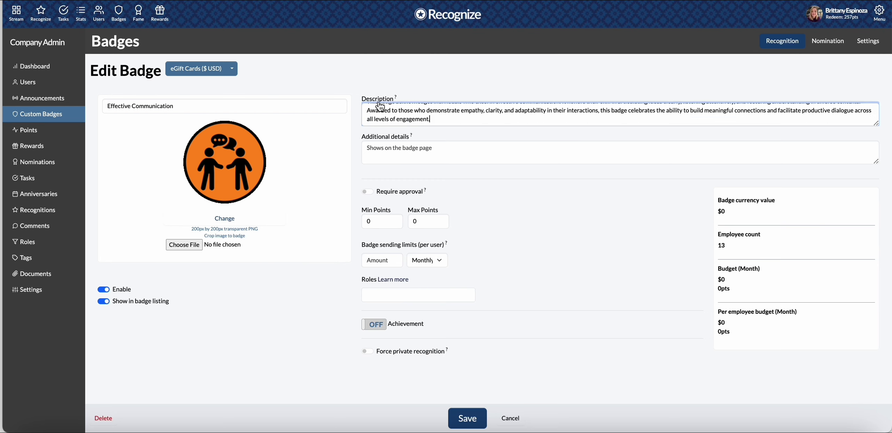
pyautogui.moveTo(395, 99)
# - Try requiring approval by Company Admin and by Manager, allowing either sender's or recipients' managers to approve, and turn the approval requirement off again
pyautogui.click(368, 192)
pyautogui.click(379, 257)
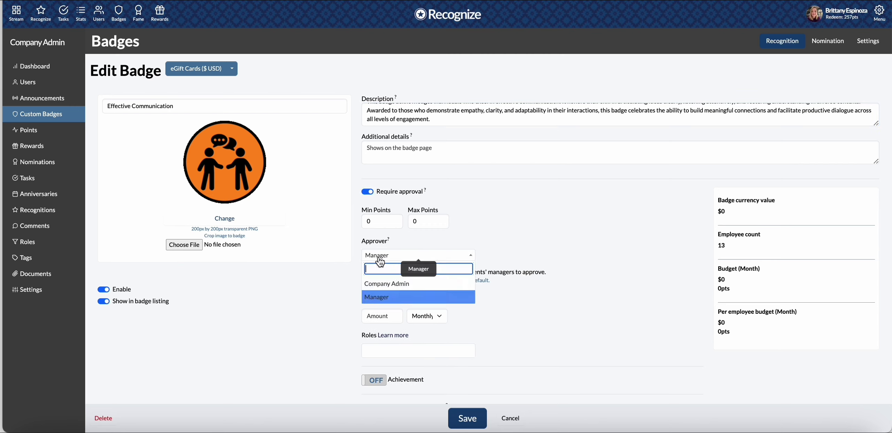
pyautogui.click(380, 284)
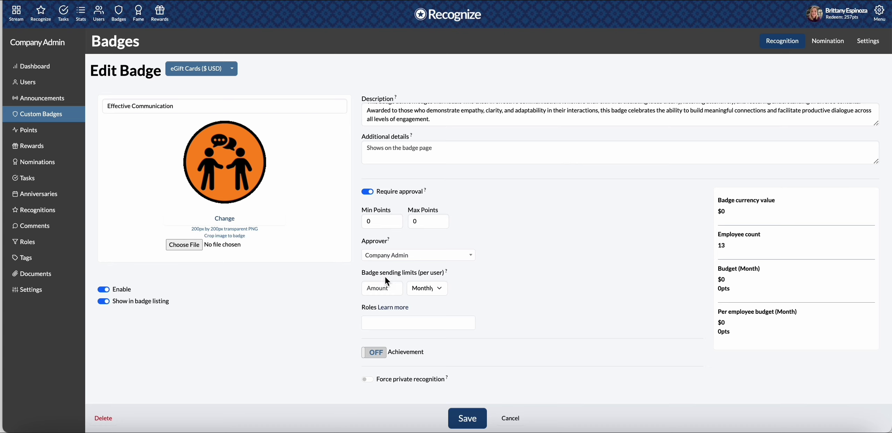
pyautogui.click(391, 258)
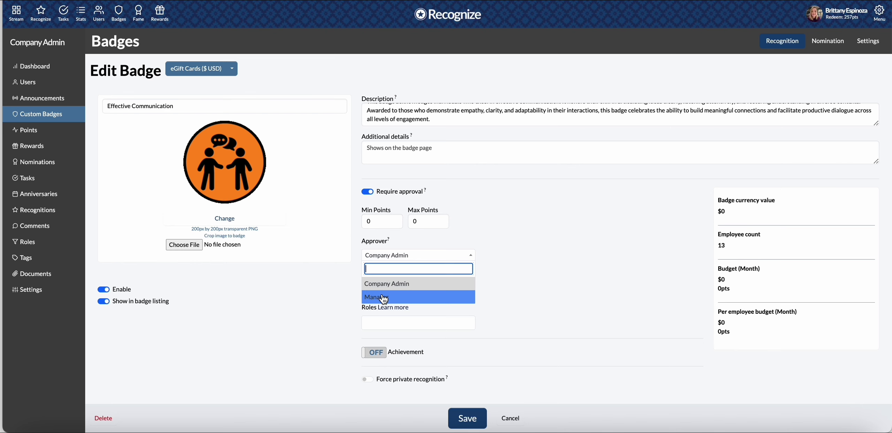
pyautogui.click(384, 298)
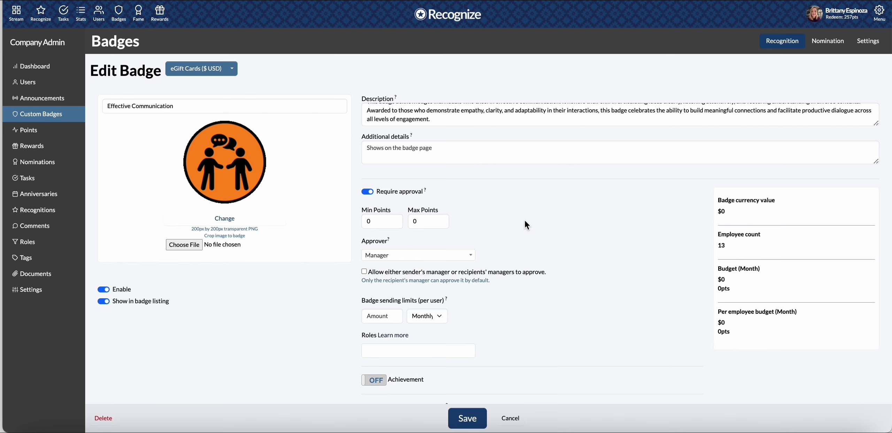
pyautogui.scroll(-2, 524, 219)
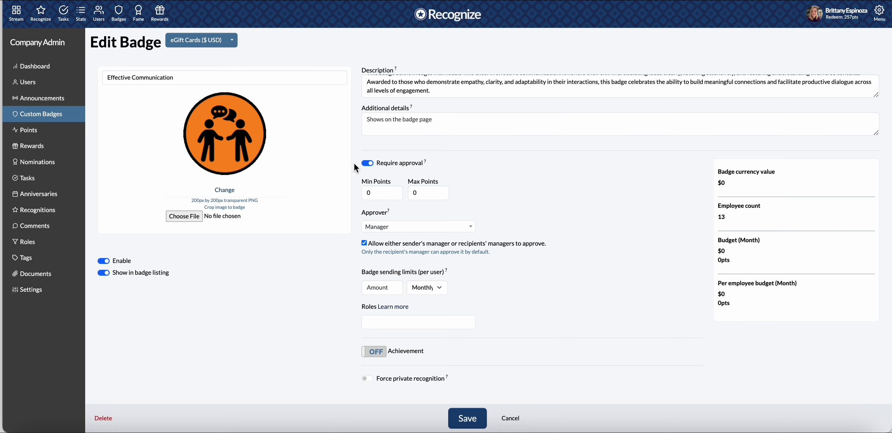
pyautogui.click(369, 164)
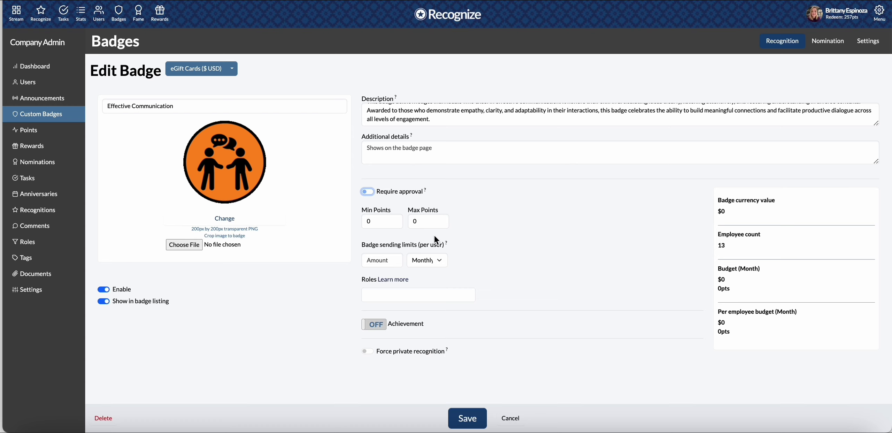
# - Set the badge's minimum points to 5 and maximum points to 25
pyautogui.click(373, 221)
pyautogui.press('BackSpace')
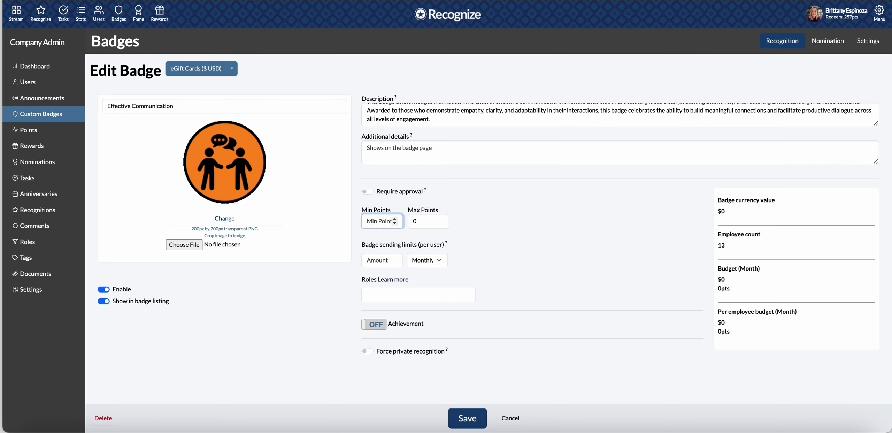
pyautogui.write('5')
pyautogui.doubleClick(424, 225)
pyautogui.write('5')
pyautogui.press('BackSpace')
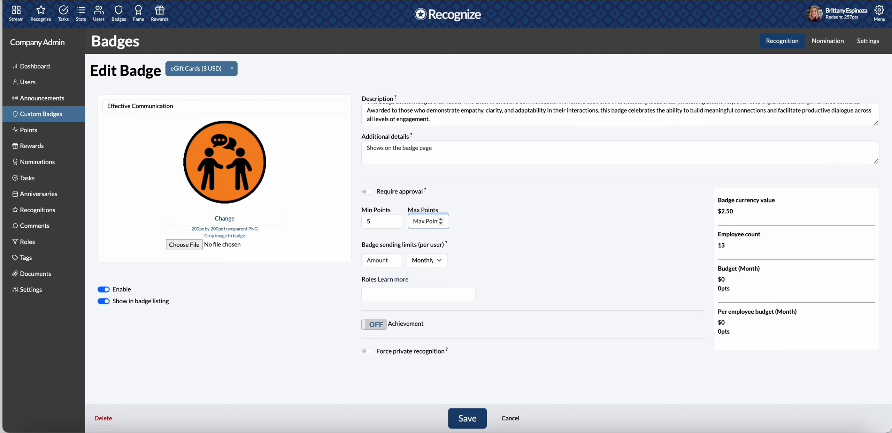
pyautogui.write('25')
pyautogui.click(511, 245)
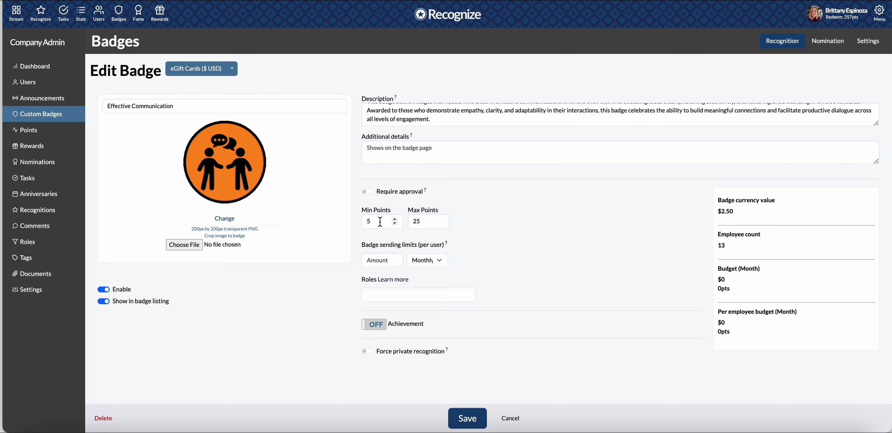
# - Change the badge's maximum points to 5
pyautogui.click(426, 222)
pyautogui.press('BackSpace')
pyautogui.press('BackSpace')
pyautogui.write('5')
pyautogui.click(495, 228)
# - Set the badge sending limit per user to 2 Weekly and check the badge currency value
pyautogui.moveTo(366, 251)
pyautogui.doubleClick(395, 259)
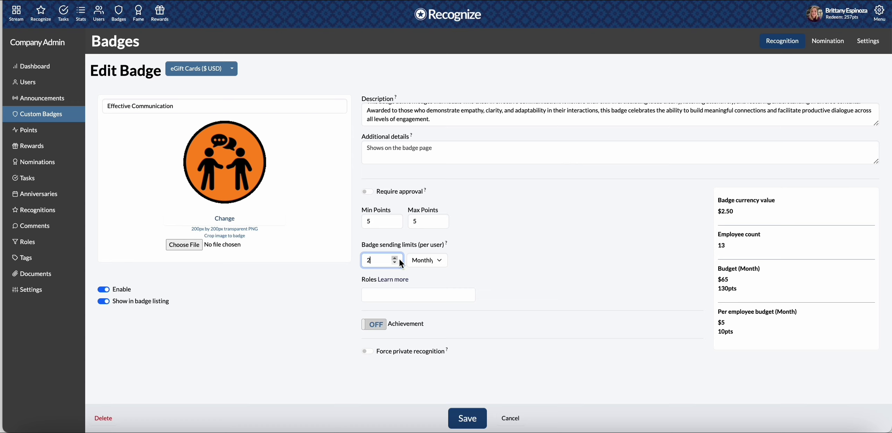
pyautogui.click(440, 260)
pyautogui.click(438, 248)
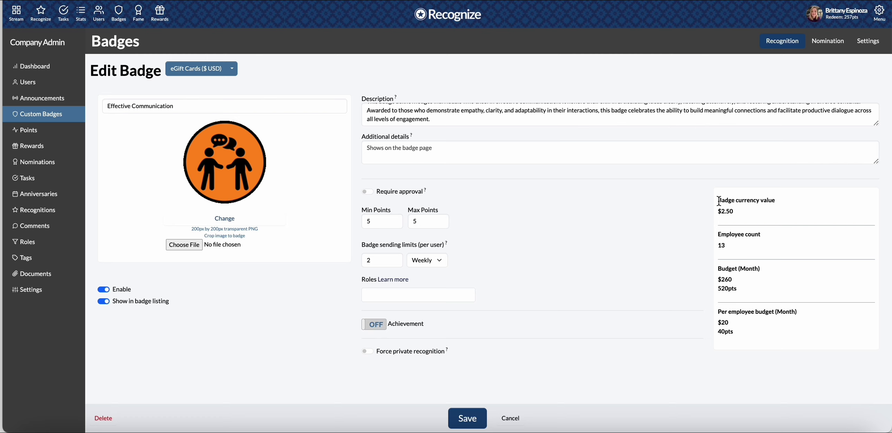
pyautogui.moveTo(719, 201); pyautogui.dragTo(749, 196)
pyautogui.click(768, 211)
# - Try restricting the badge to the Company Admin role and remove that role again
pyautogui.click(445, 297)
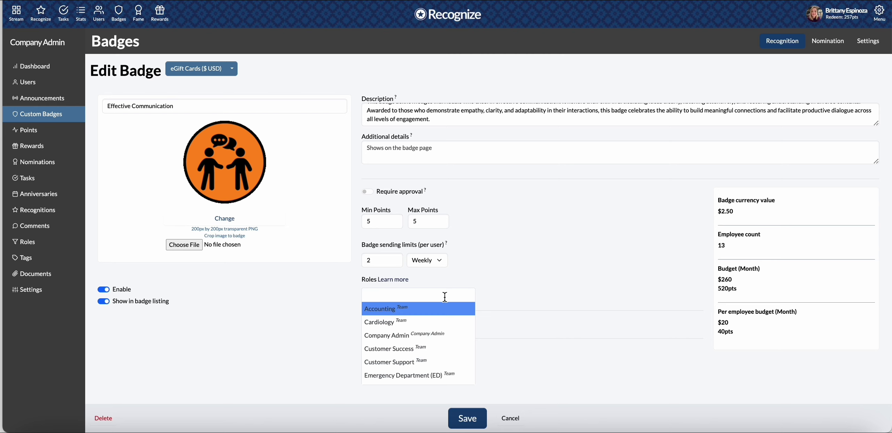
pyautogui.write('com')
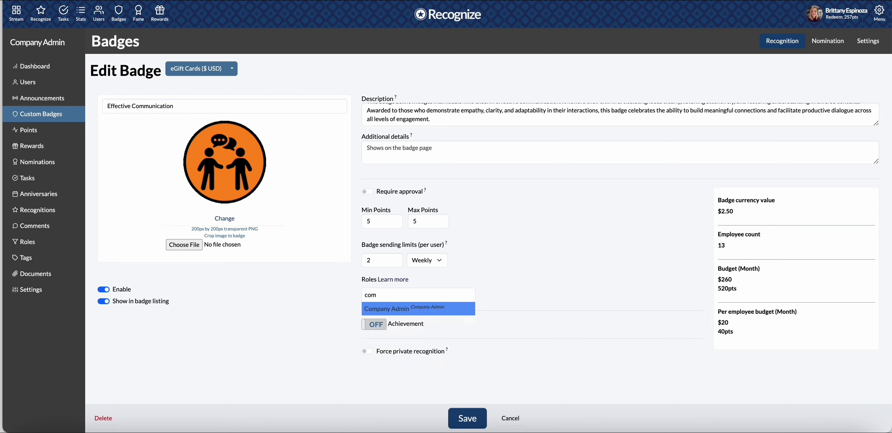
pyautogui.click(426, 309)
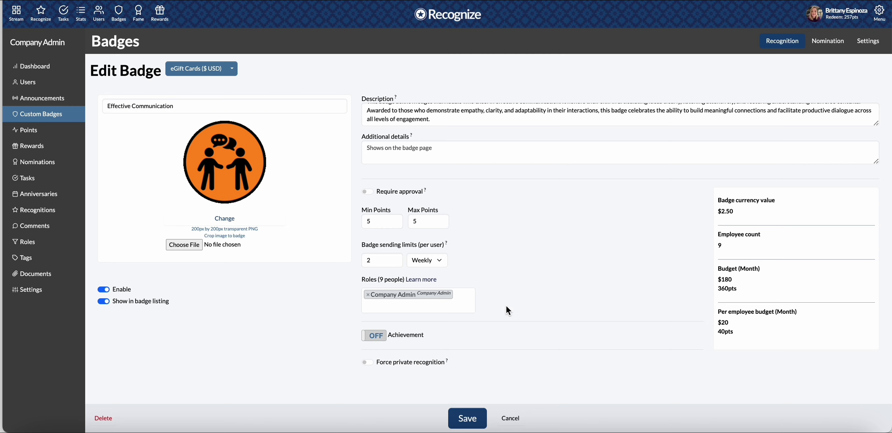
pyautogui.click(369, 296)
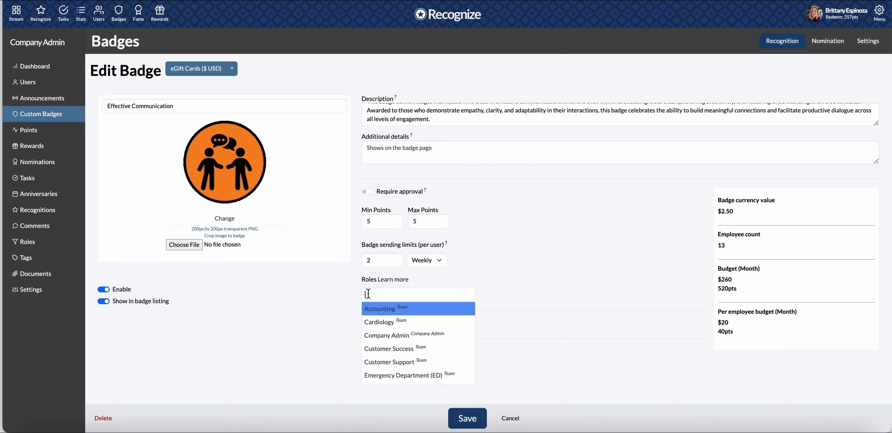
# - Try restricting the badge to the Manager role, remove it, and browse the other available roles without choosing one
pyautogui.write('man')
pyautogui.click(378, 307)
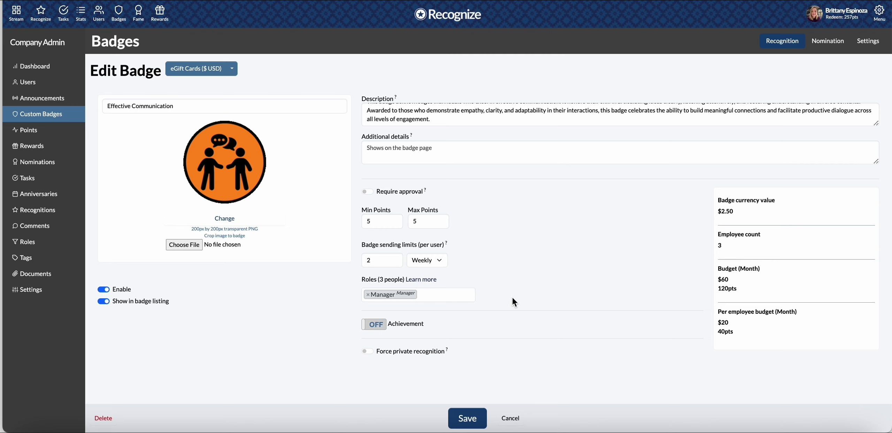
pyautogui.click(369, 295)
pyautogui.click(368, 295)
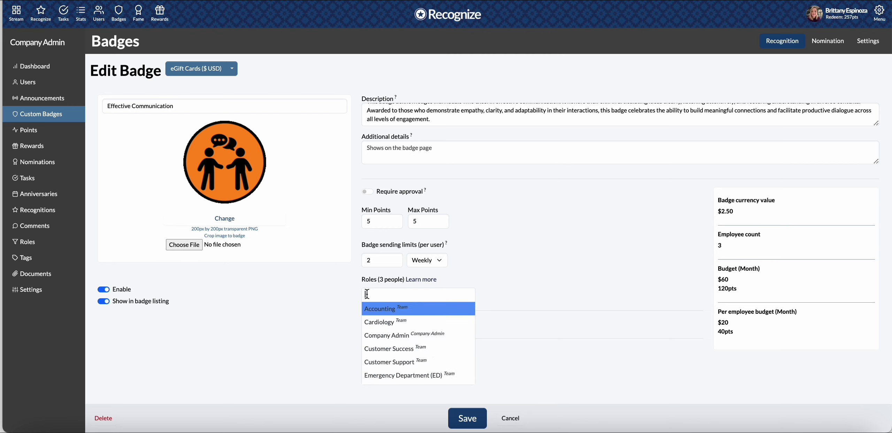
pyautogui.scroll(-3, 406, 340)
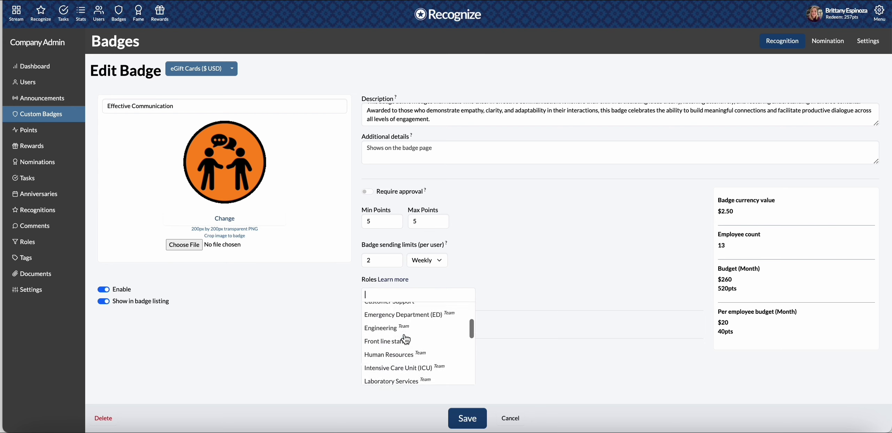
pyautogui.scroll(3, 406, 340)
pyautogui.click(496, 294)
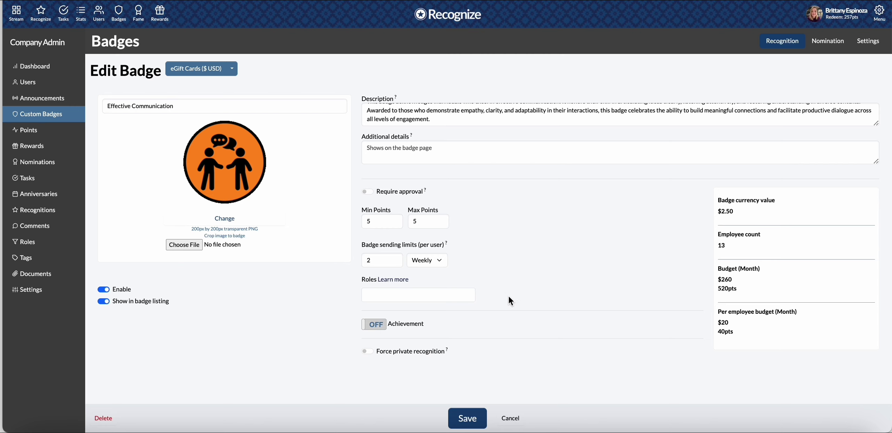
# - Try enabling the badge's Achievement option with a limit of 1 yearly, and turn the option off again
pyautogui.click(377, 330)
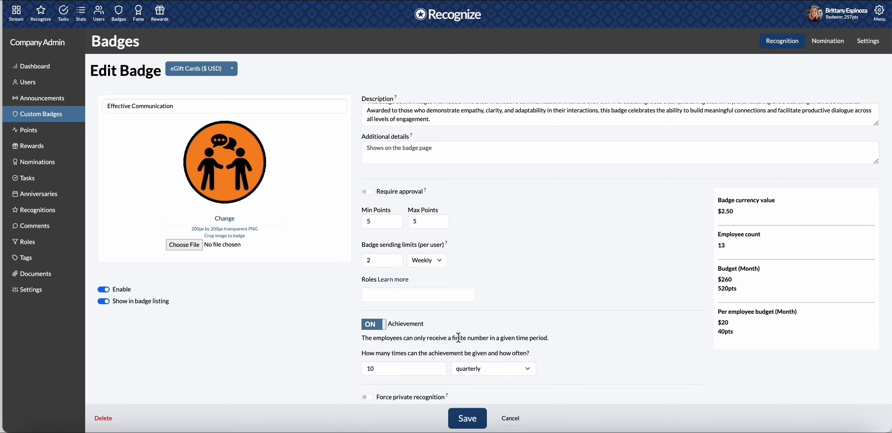
pyautogui.scroll(-1, 459, 340)
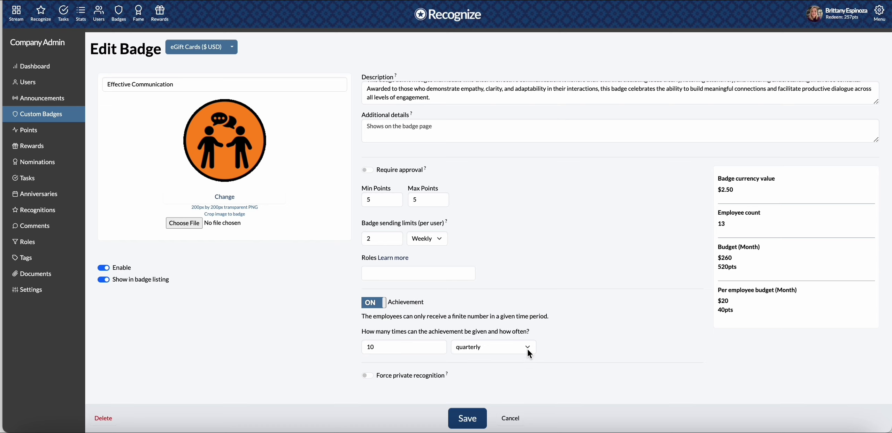
pyautogui.click(397, 347)
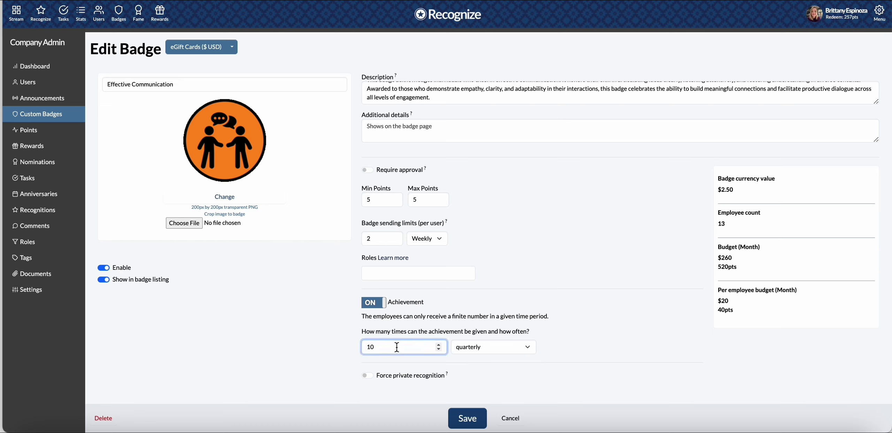
pyautogui.press('BackSpace')
pyautogui.click(345, 347)
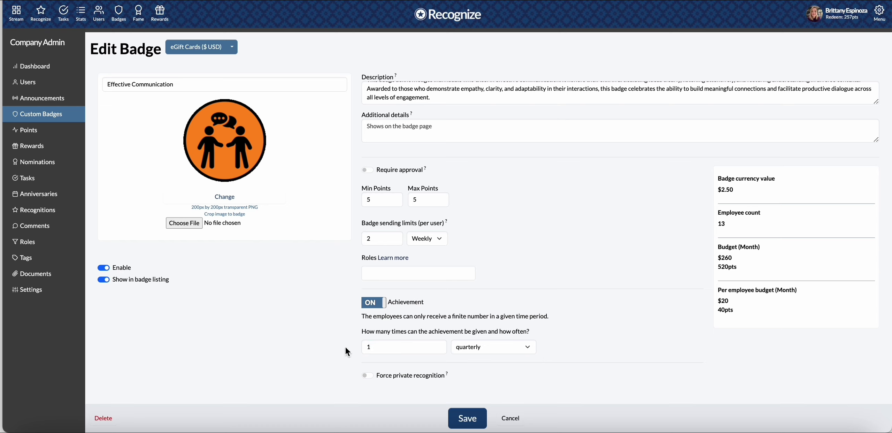
pyautogui.click(533, 347)
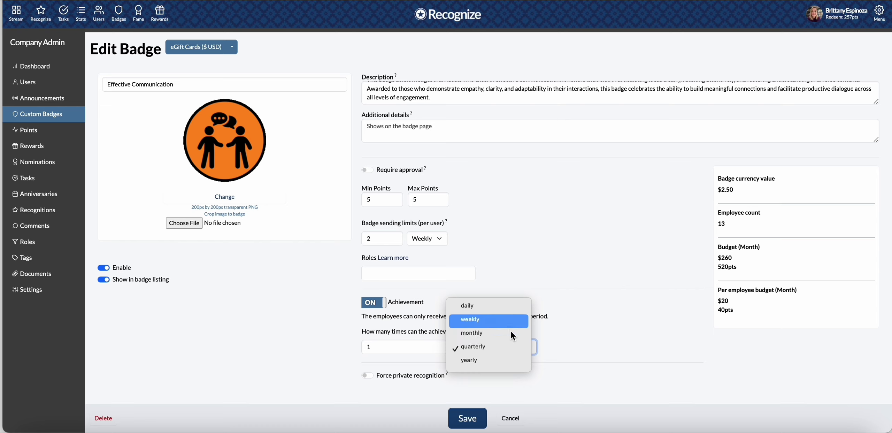
pyautogui.click(511, 357)
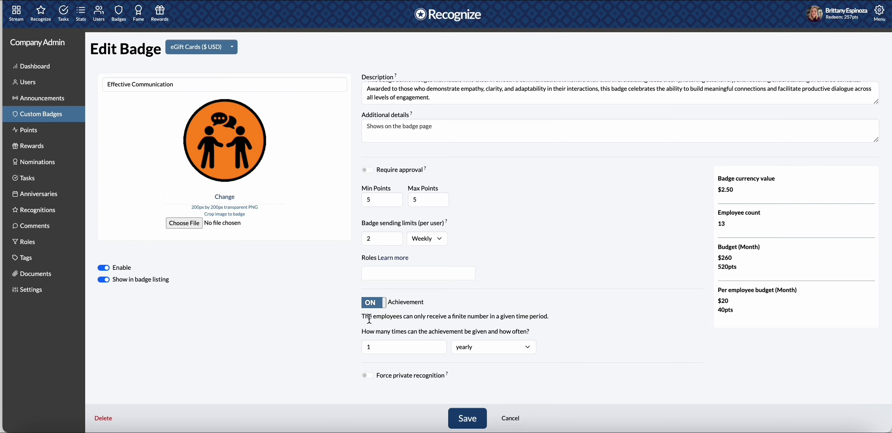
pyautogui.click(378, 308)
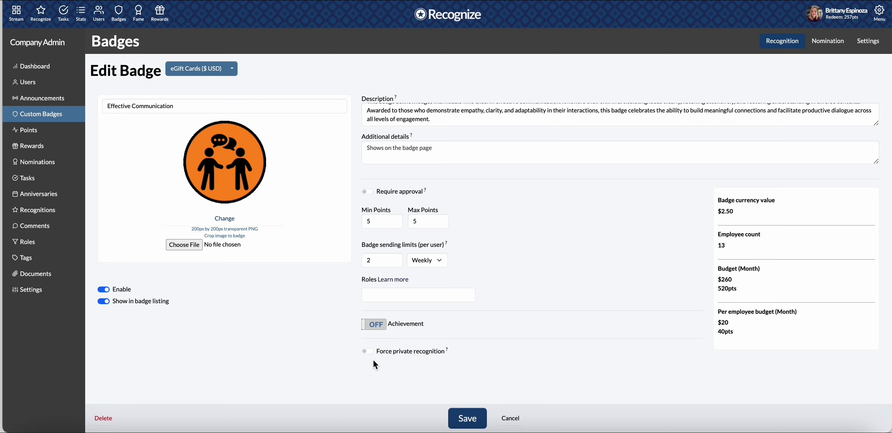
# - Save the Effective Communication badge
pyautogui.moveTo(383, 359)
pyautogui.moveTo(274, 297)
pyautogui.moveTo(105, 289)
pyautogui.click(472, 419)
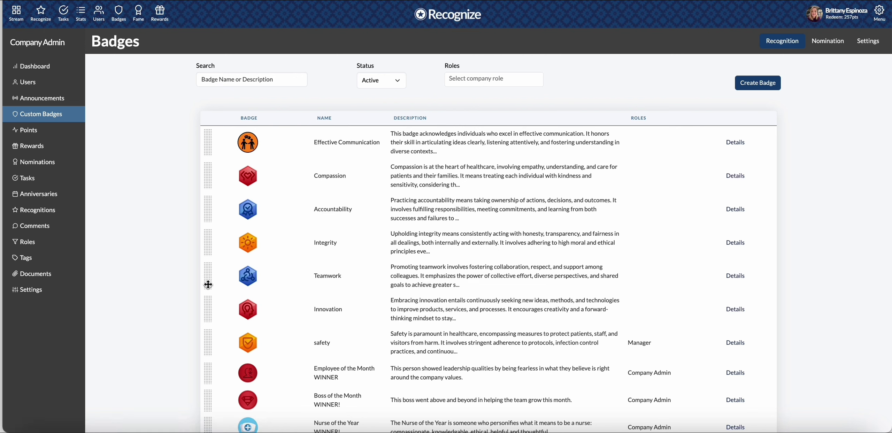
# - Reorder the custom badges by moving Teamwork above Integrity, Accountability above Compassion, and Innovation above Teamwork
pyautogui.moveTo(208, 285); pyautogui.dragTo(207, 231)
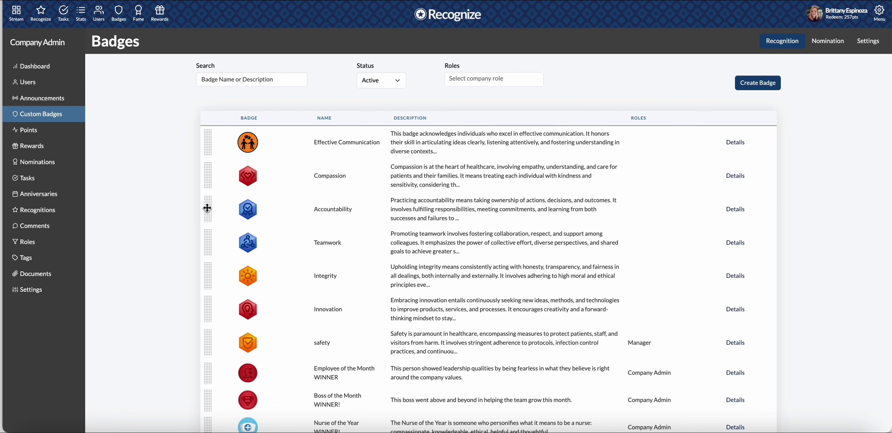
pyautogui.moveTo(207, 202); pyautogui.dragTo(207, 175)
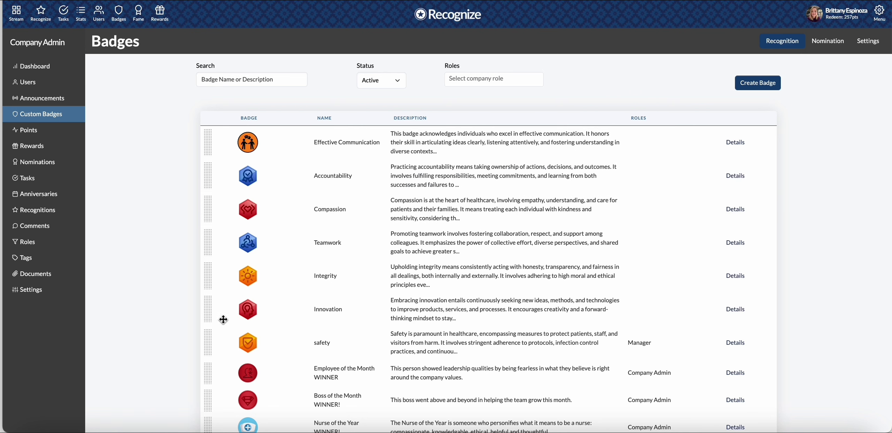
pyautogui.moveTo(208, 315); pyautogui.dragTo(208, 239)
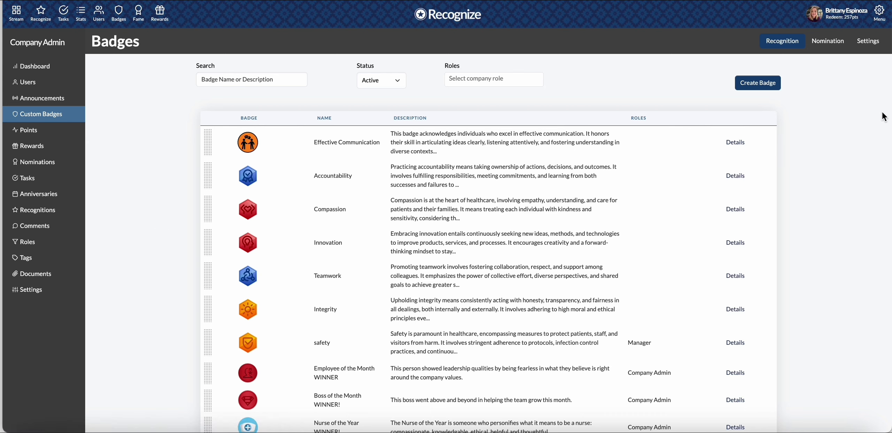
# - Clear the global recognition sending limit in the badge settings, keeping the period daily, and save the badge limits
pyautogui.click(871, 47)
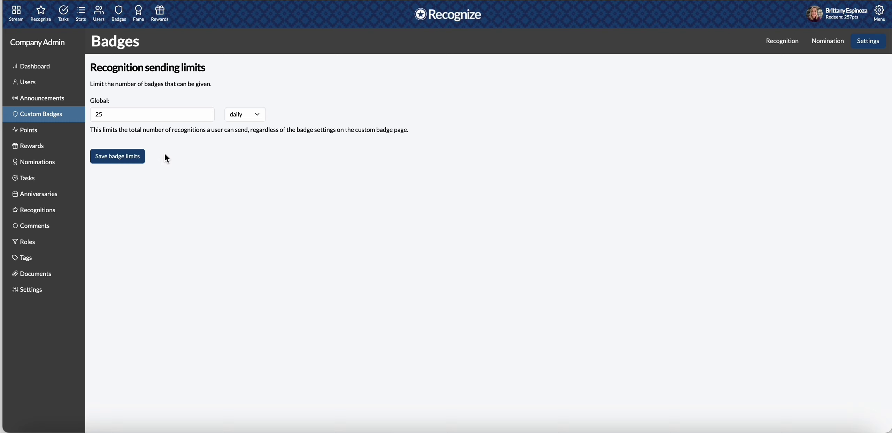
pyautogui.click(169, 118)
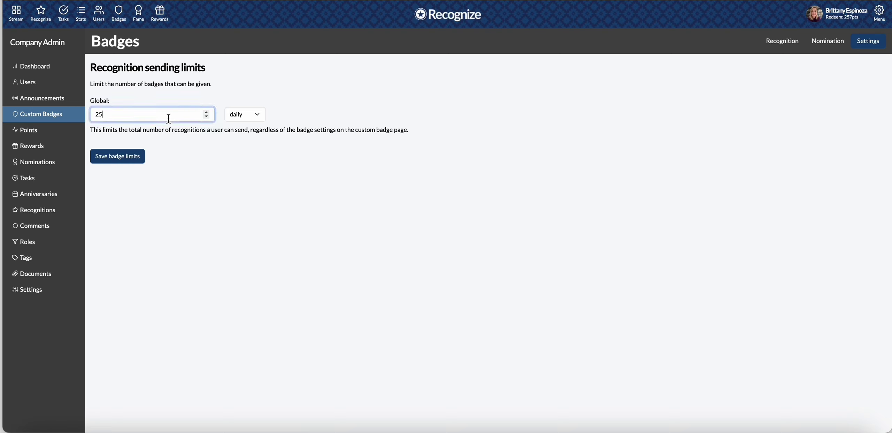
pyautogui.click(259, 116)
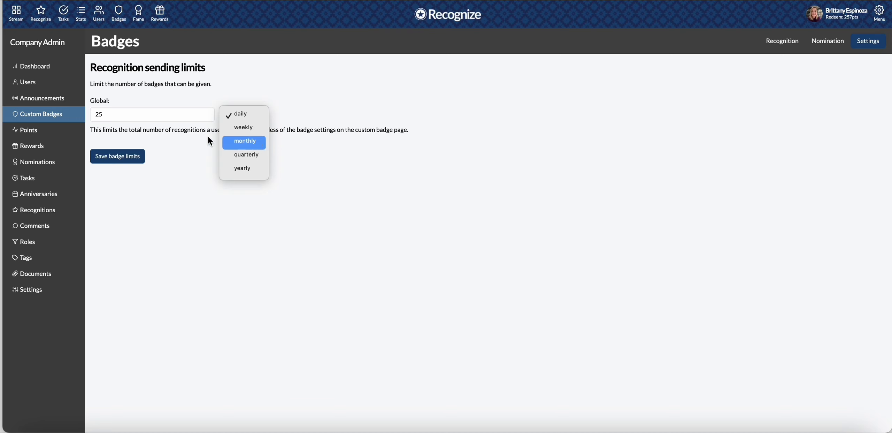
pyautogui.click(162, 115)
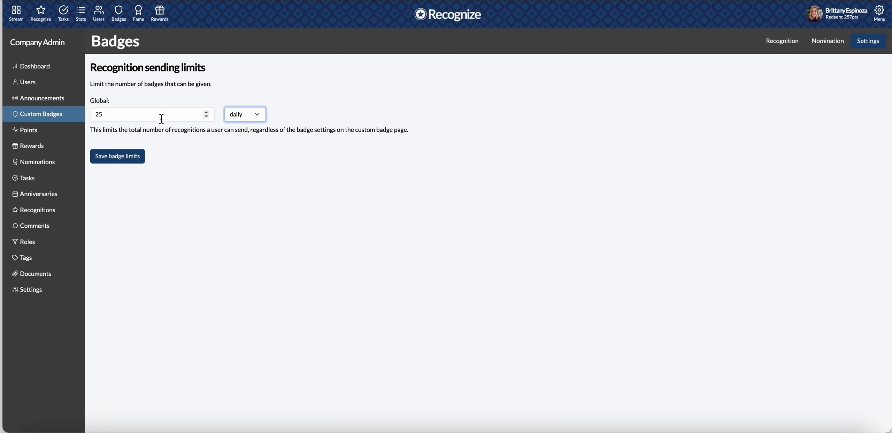
pyautogui.click(161, 119)
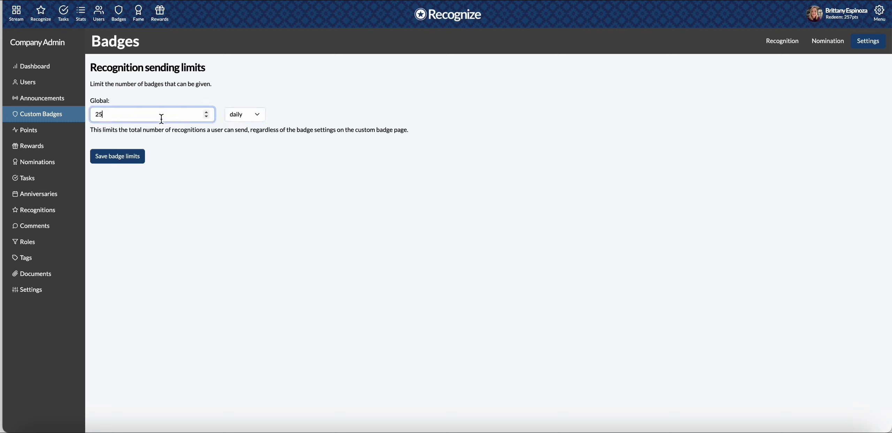
pyautogui.press('BackSpace')
pyautogui.press('BackSpace')
pyautogui.click(217, 183)
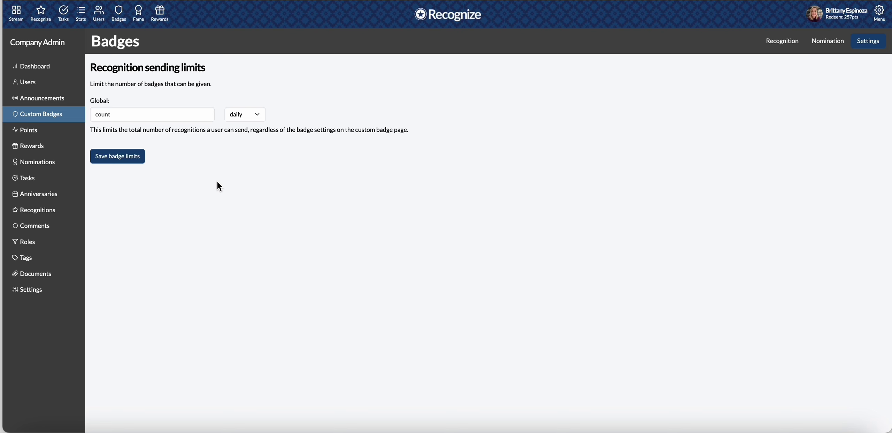
pyautogui.click(104, 159)
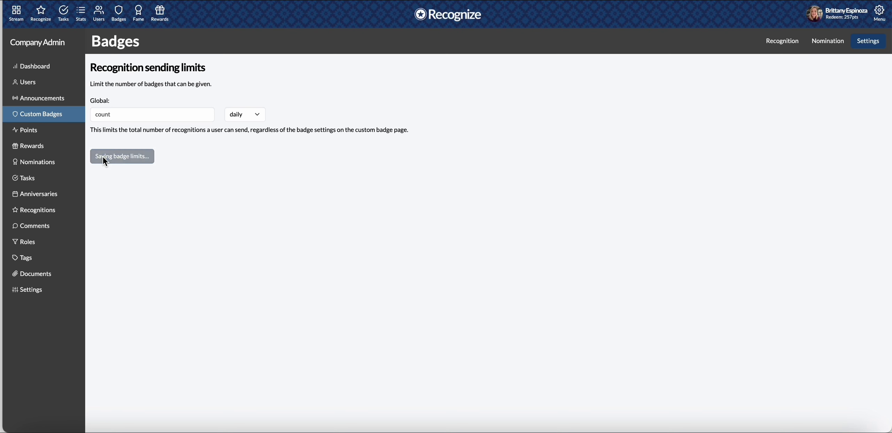